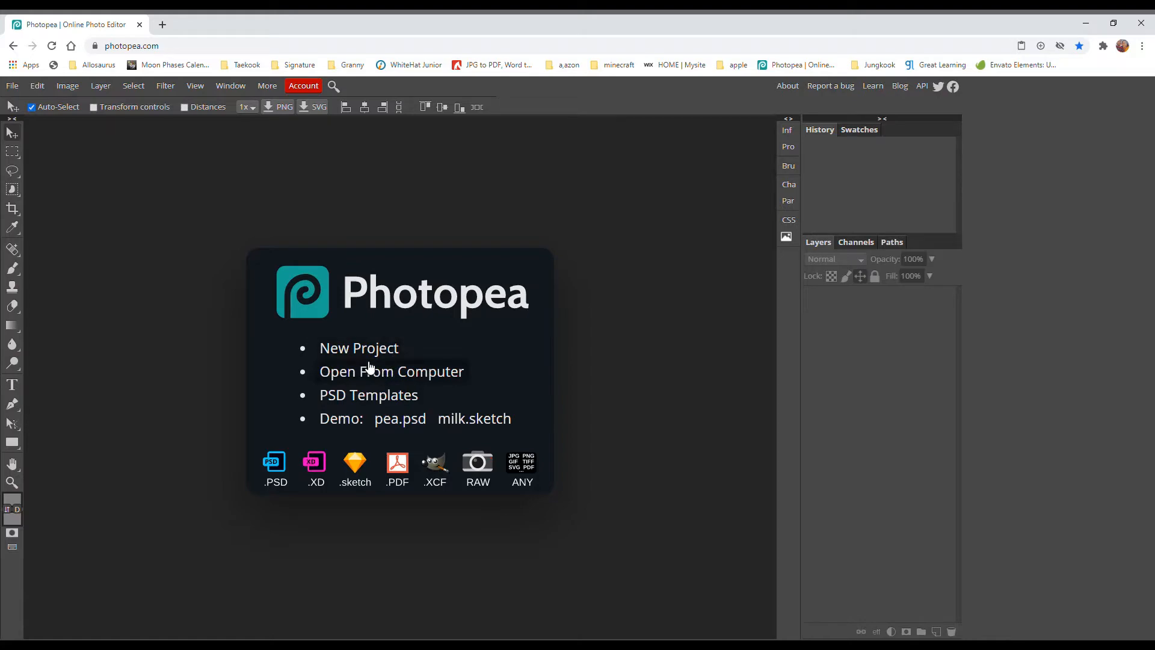
left_click(347, 348)
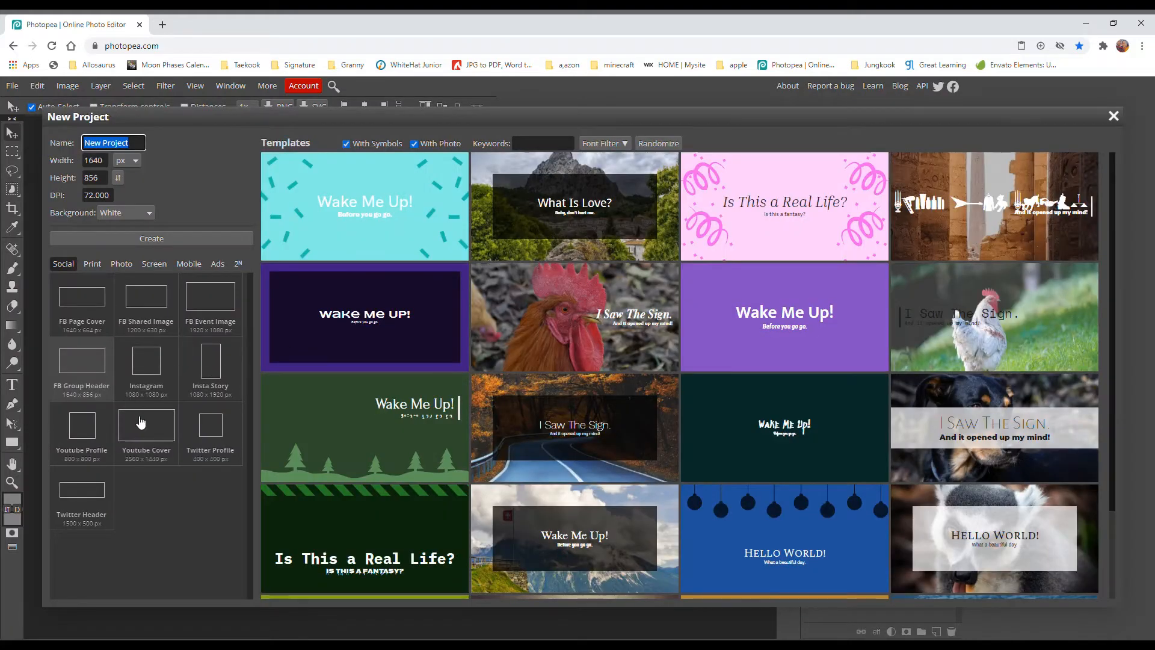
left_click(172, 239)
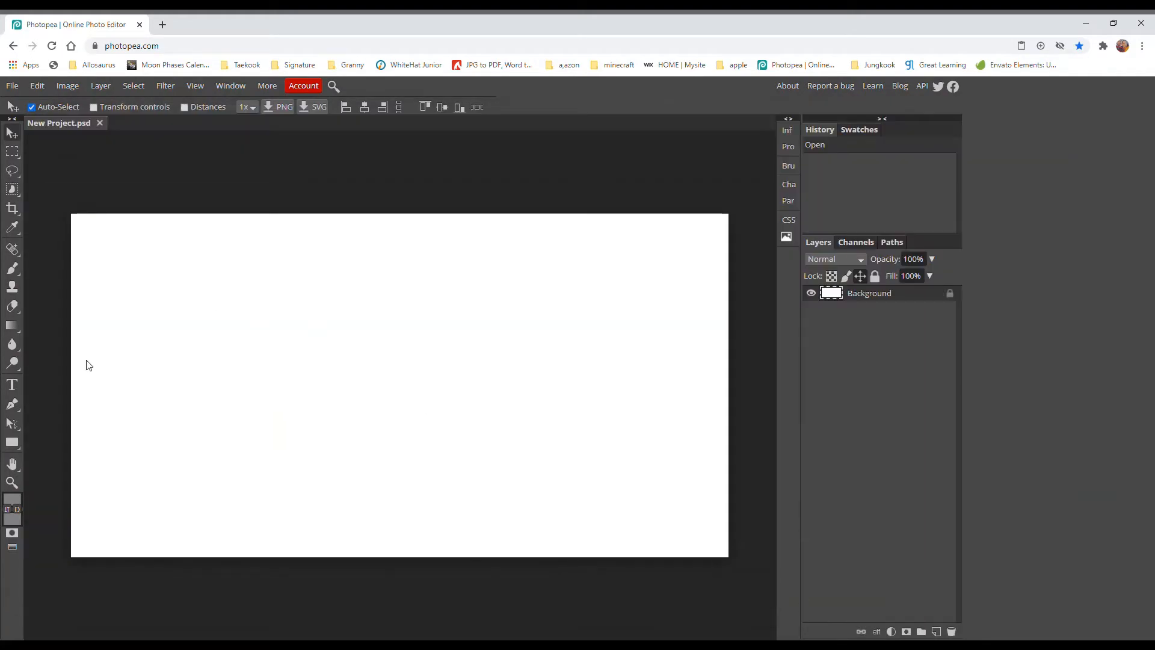
left_click(100, 123)
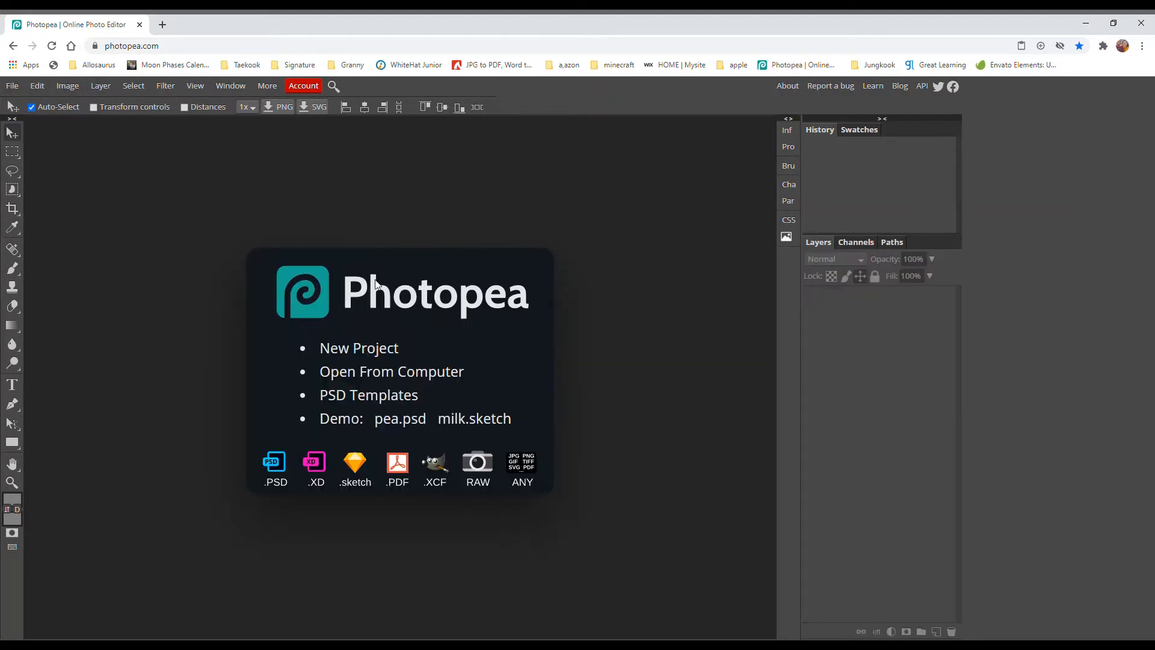
- Open the Scotland coastal cliff photo from the computer and place the haunted house image on it as a new layer
left_click(407, 374)
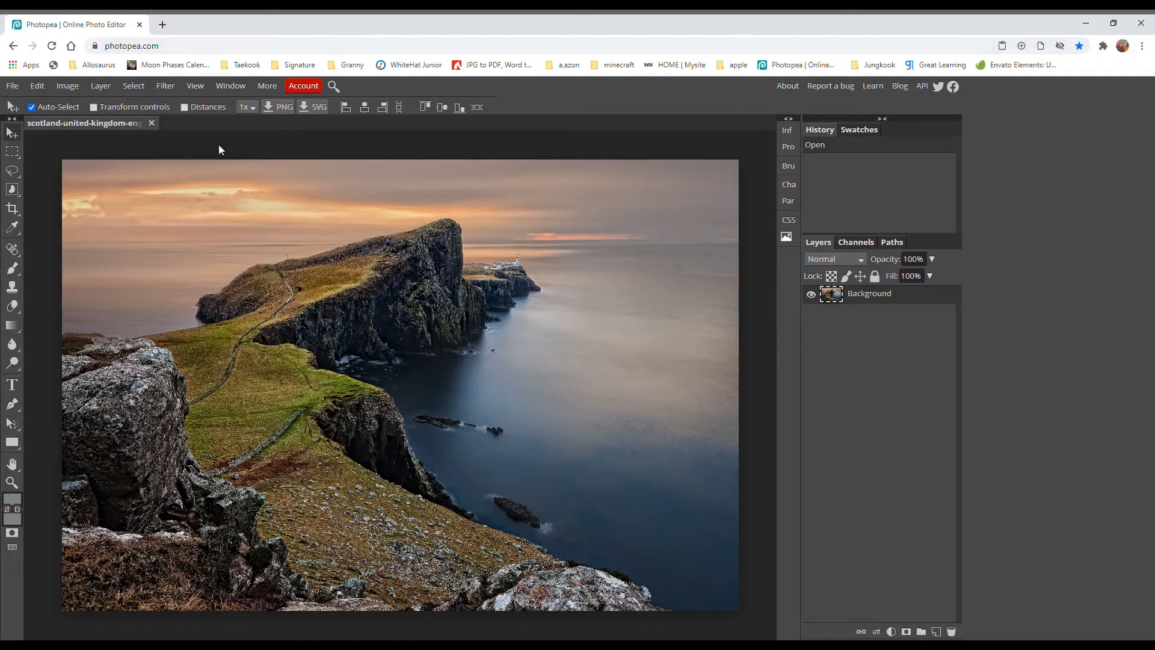
left_click(7, 88)
left_click(6, 89)
left_click(15, 89)
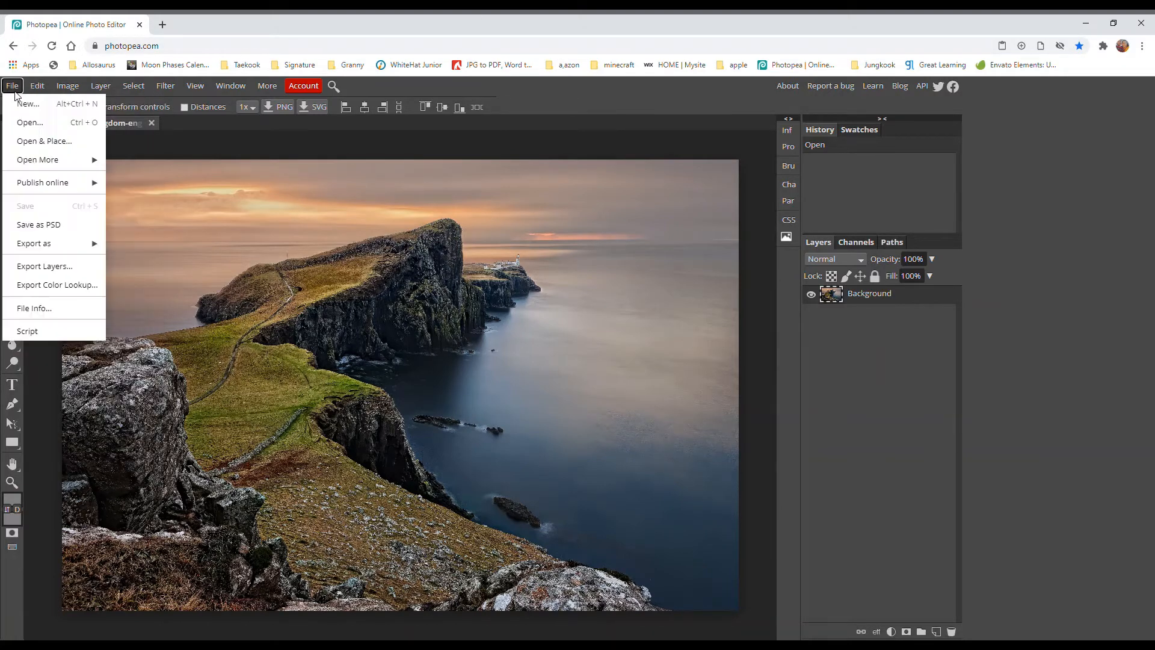
left_click(52, 146)
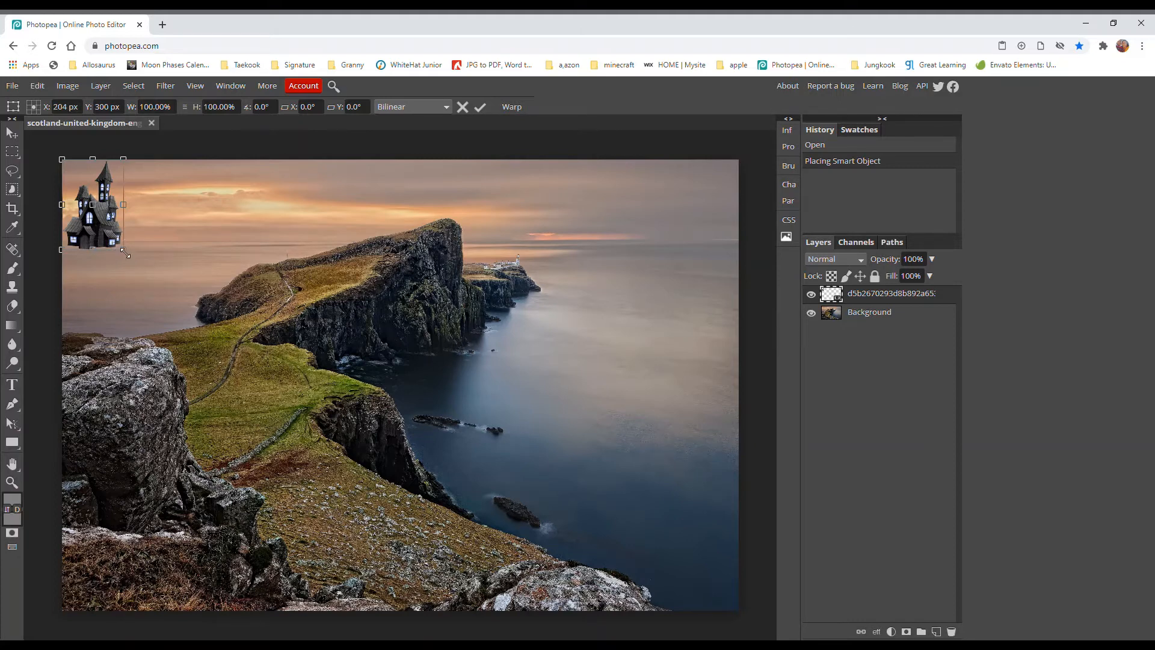
- Enlarge the haunted house to about 252% width and 215% height and position it on the grassy cliff
left_click_drag(125, 253, 221, 371)
left_click_drag(176, 288, 306, 331)
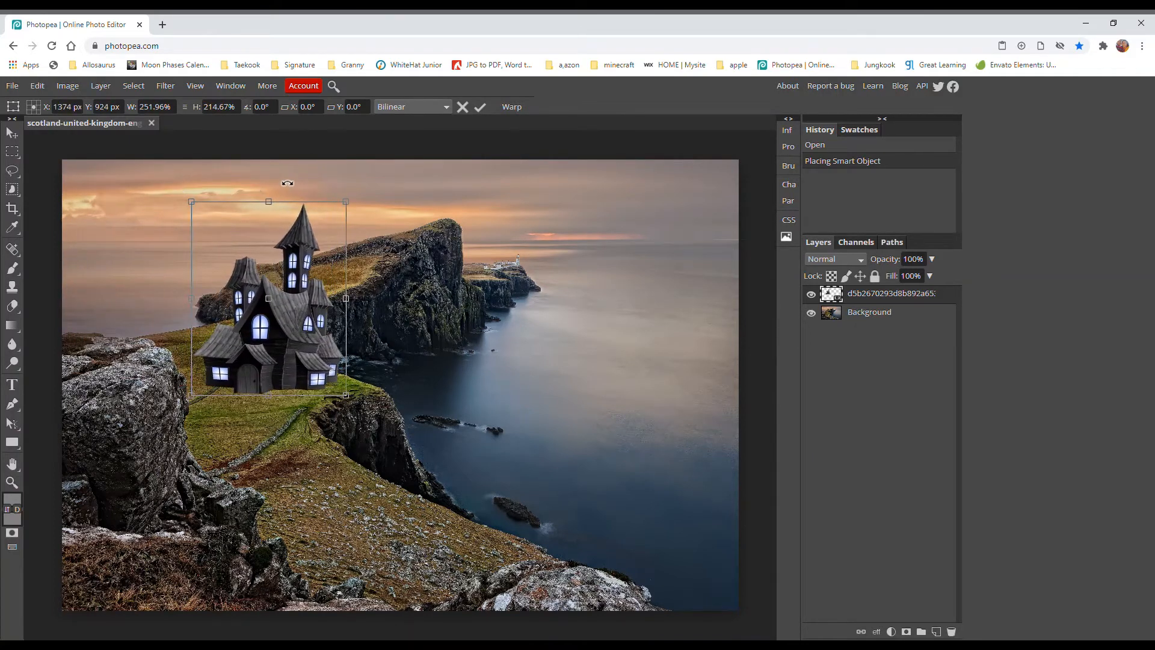
left_click(865, 314)
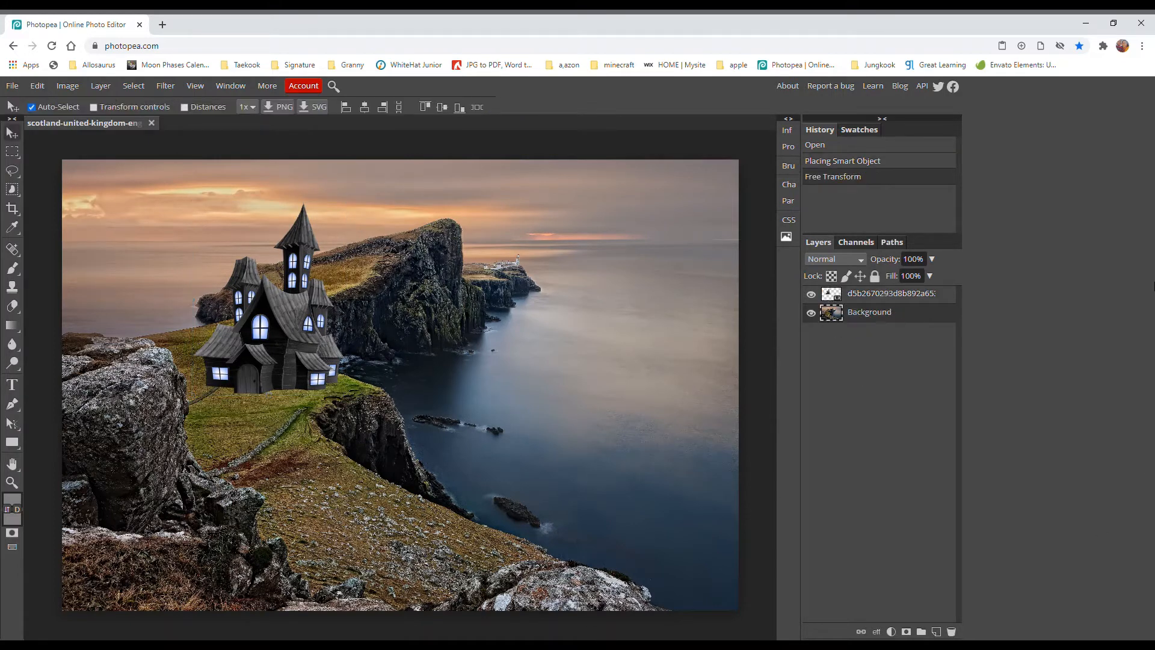
- In the house layer's blending options, set the Blend If black point for the background to 10
left_click(937, 294)
double_click(948, 299)
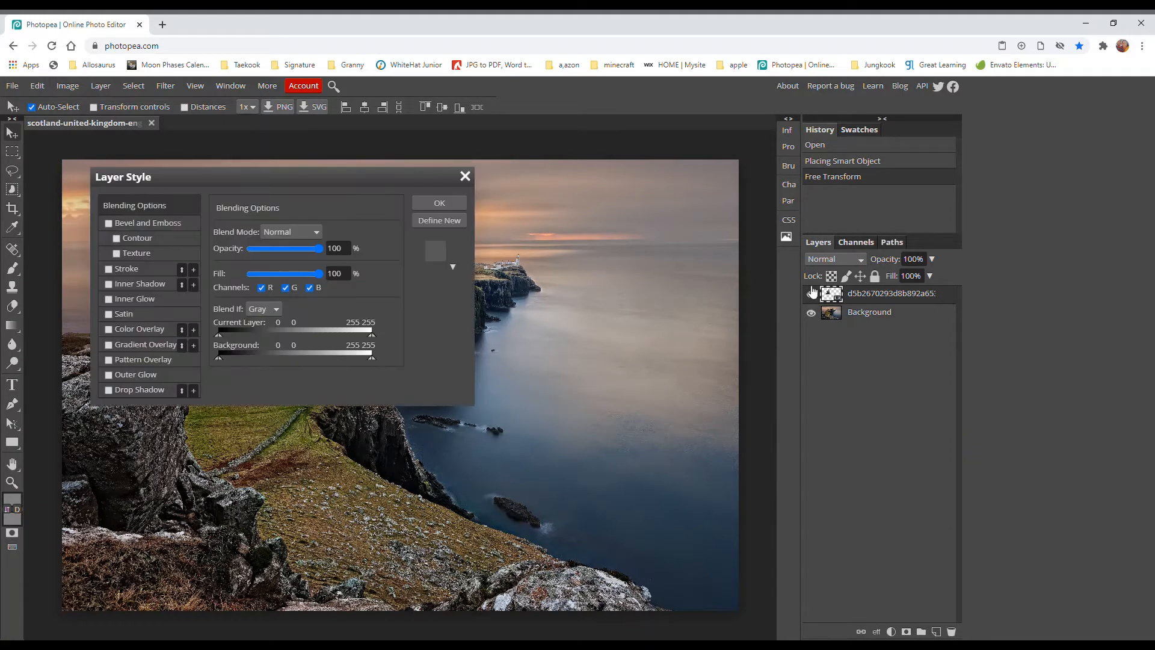
left_click_drag(194, 177, 762, 152)
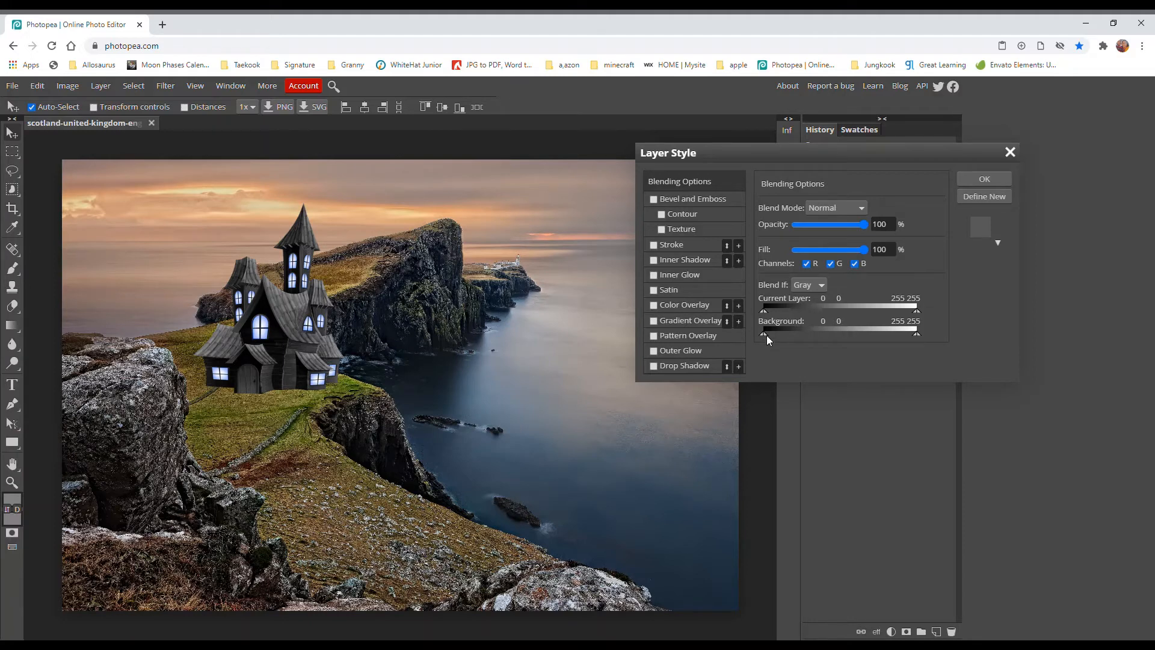
left_click_drag(766, 337, 762, 333)
left_click_drag(764, 333, 767, 333)
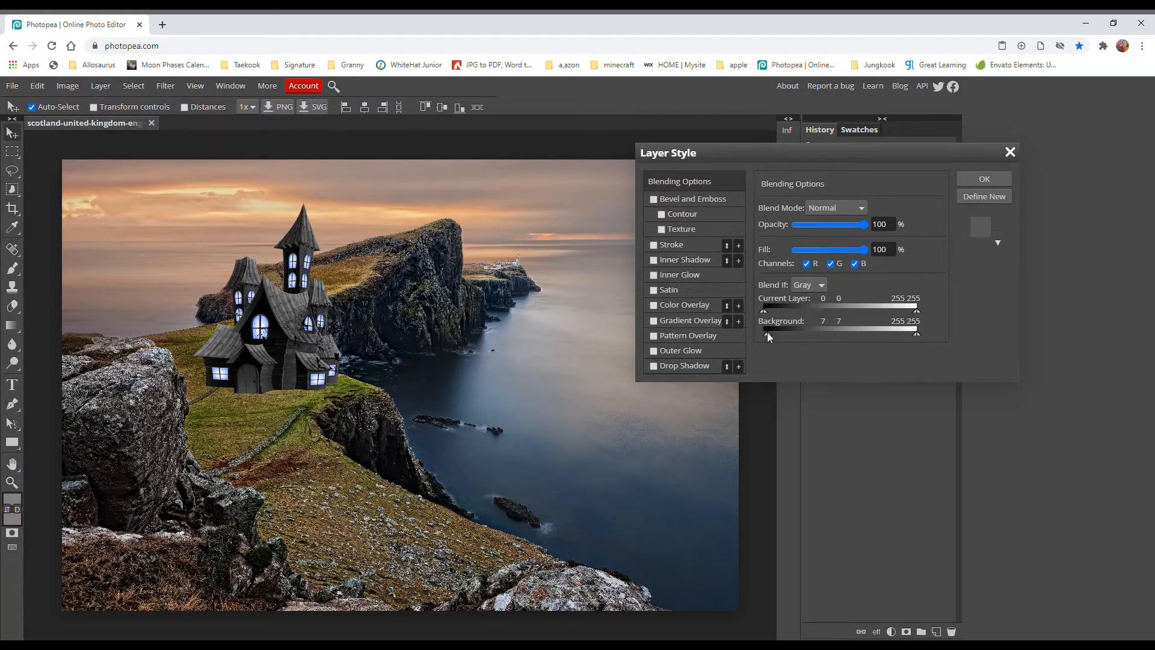
left_click_drag(767, 332, 1014, 324)
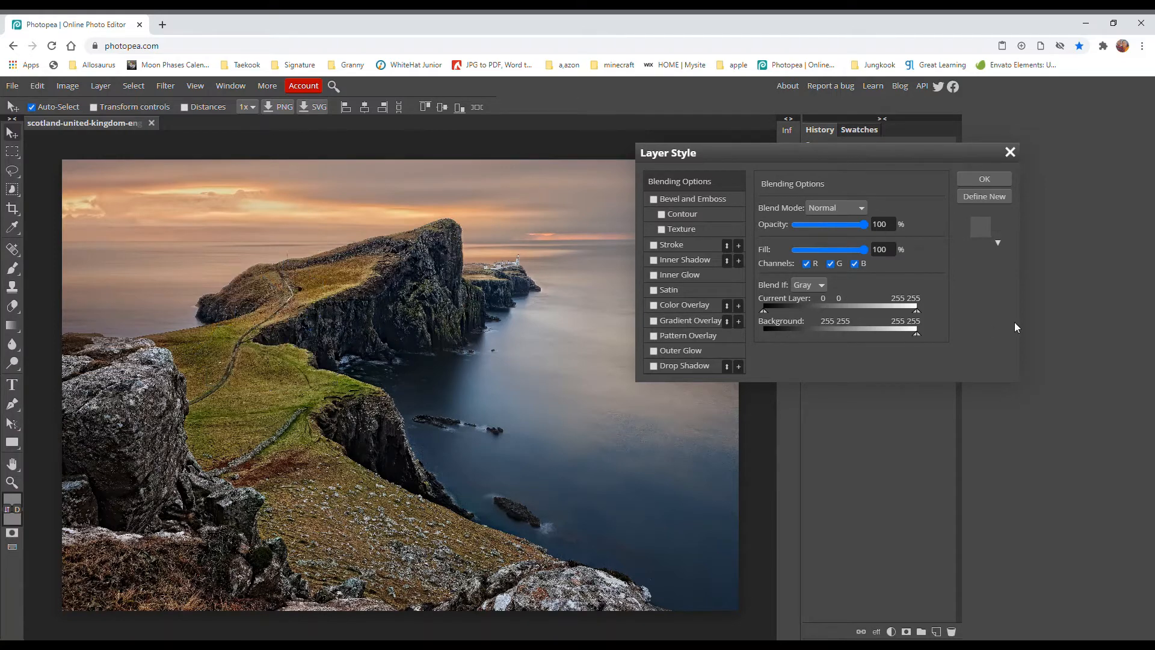
left_click_drag(915, 338, 820, 294)
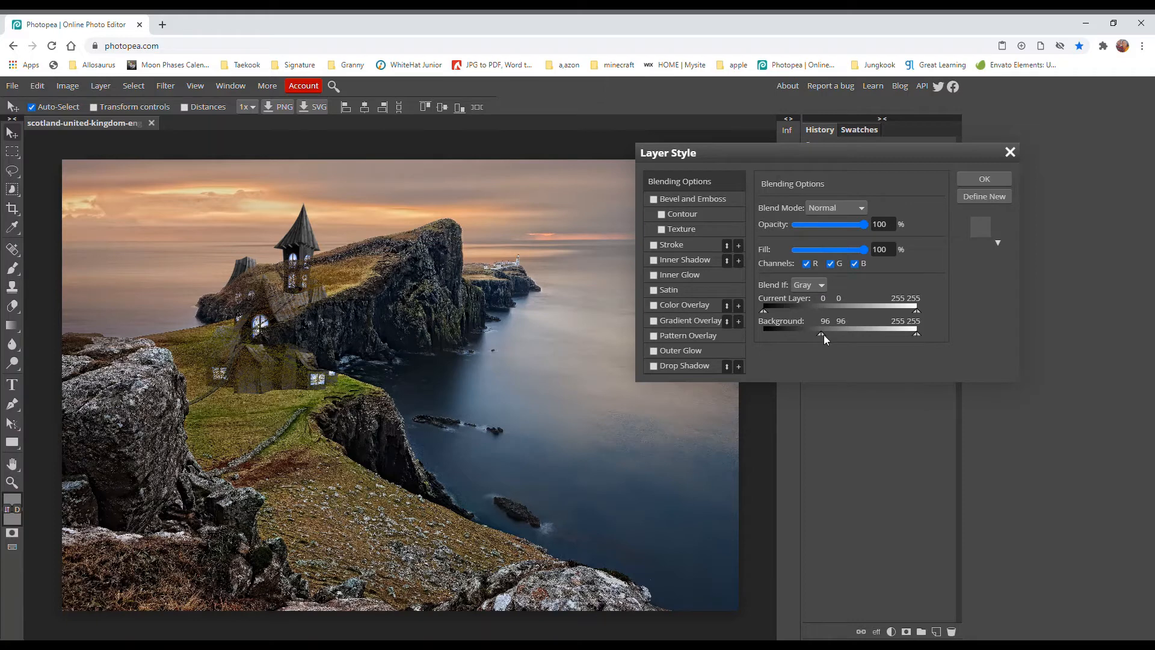
left_click_drag(824, 335, 771, 330)
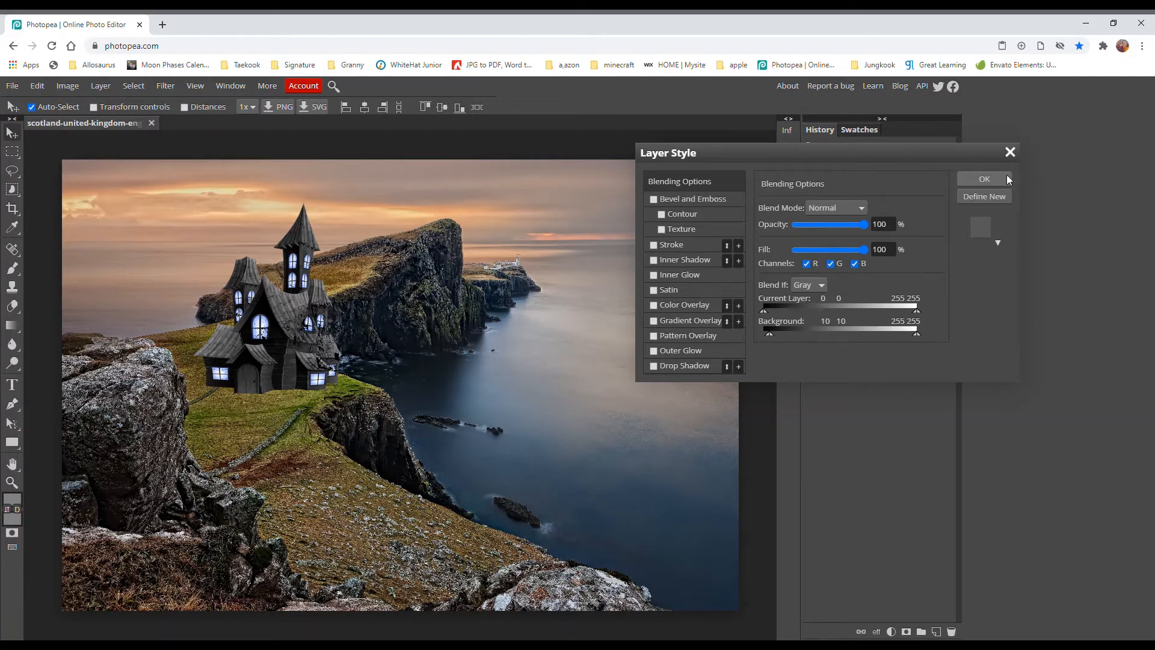
left_click(990, 178)
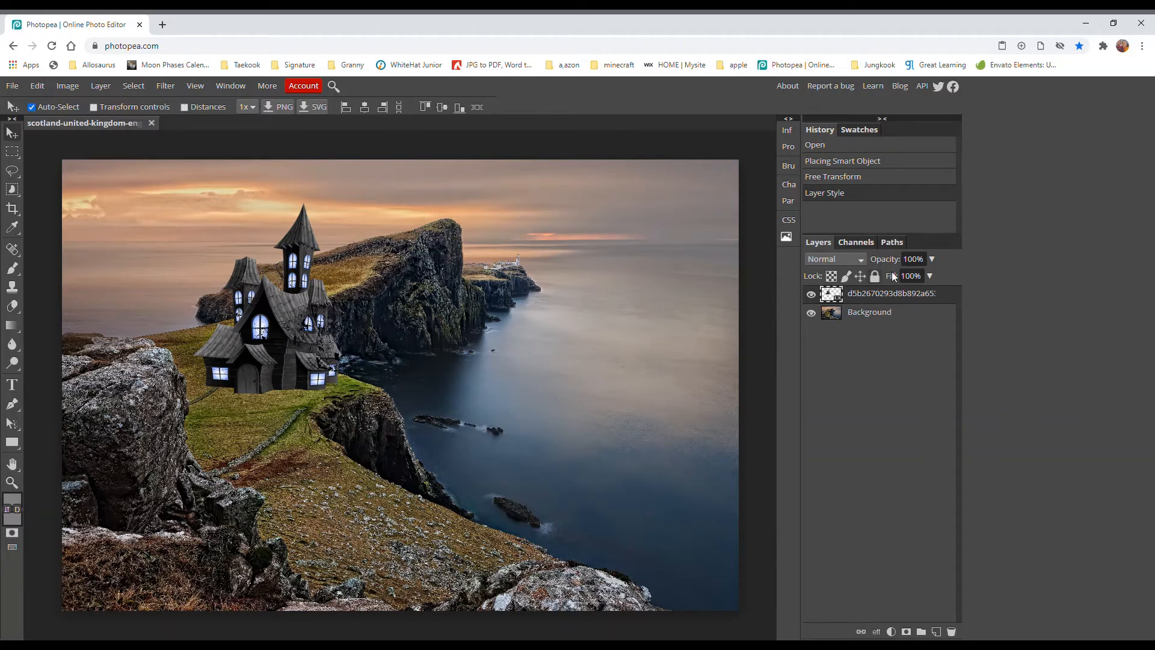
- Set the haunted house layer's opacity to 60%
left_click(913, 260)
key("BackSpace")
key("BackSpace")
type("60")
key("Delete")
key("Return")
- Shift the haunted house up and left, realign the background photo with the canvas, and lock the background layer
left_click_drag(353, 360, 264, 334)
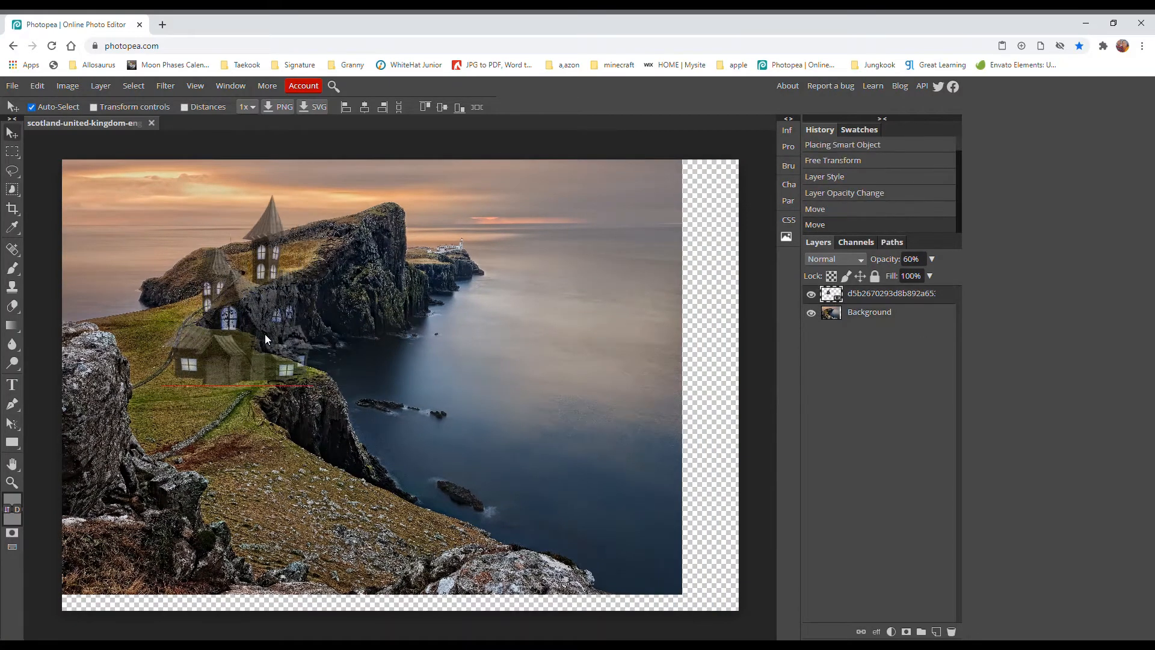
left_click(891, 312)
left_click_drag(649, 344, 693, 359)
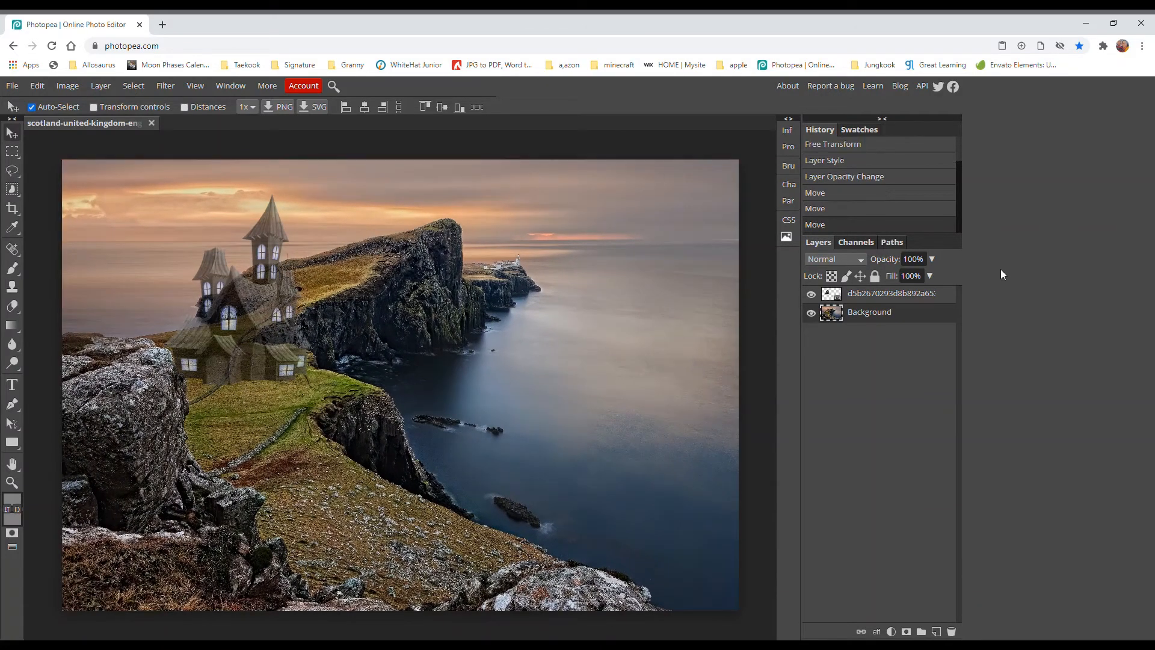
left_click(874, 277)
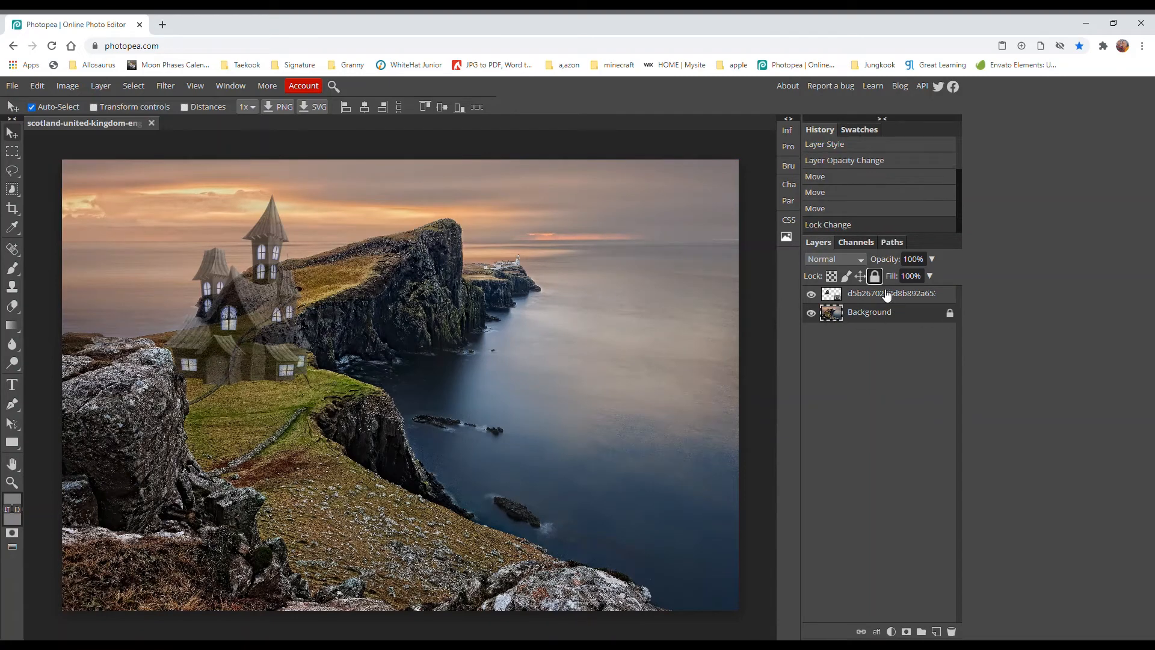
- Set the haunted house layer's opacity to 100% and reposition the house on the grass at the cliff edge
left_click(889, 293)
left_click_drag(912, 260, 860, 258)
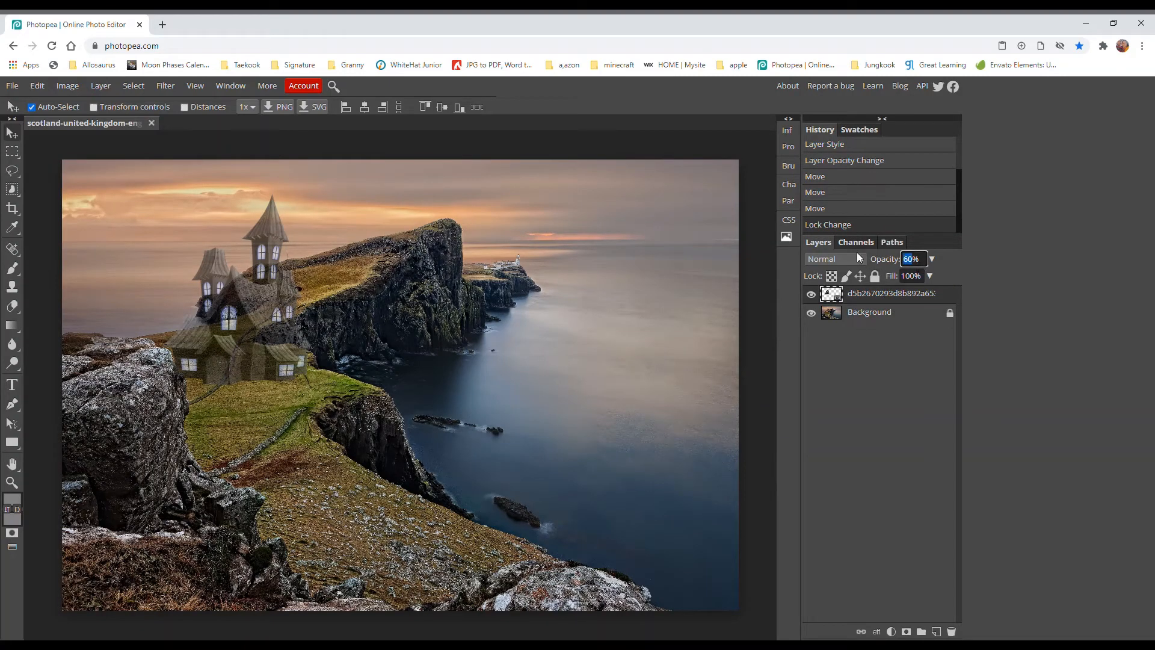
key("BackSpace")
type("100")
key("Return")
mouse_move(276, 331)
left_mouse_down()
mouse_move(317, 355)
mouse_move(238, 340)
mouse_move(490, 442)
mouse_move(265, 351)
left_mouse_up()
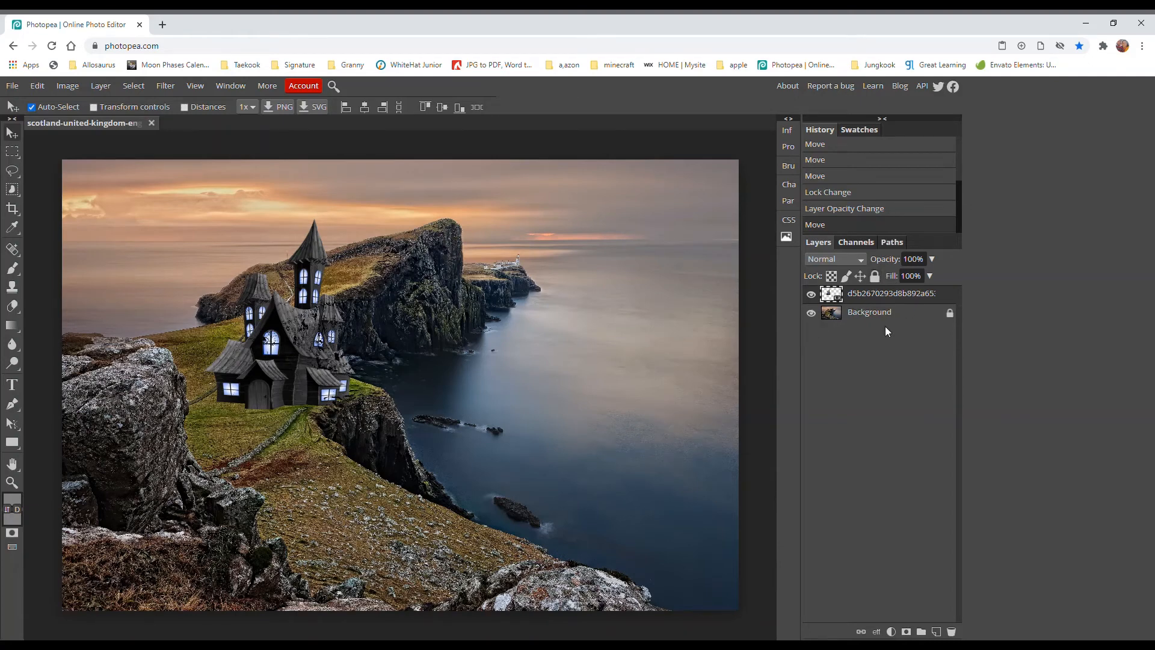
- Unlock the background layer, try shifting the photo, and lock the layer again
left_click(949, 313)
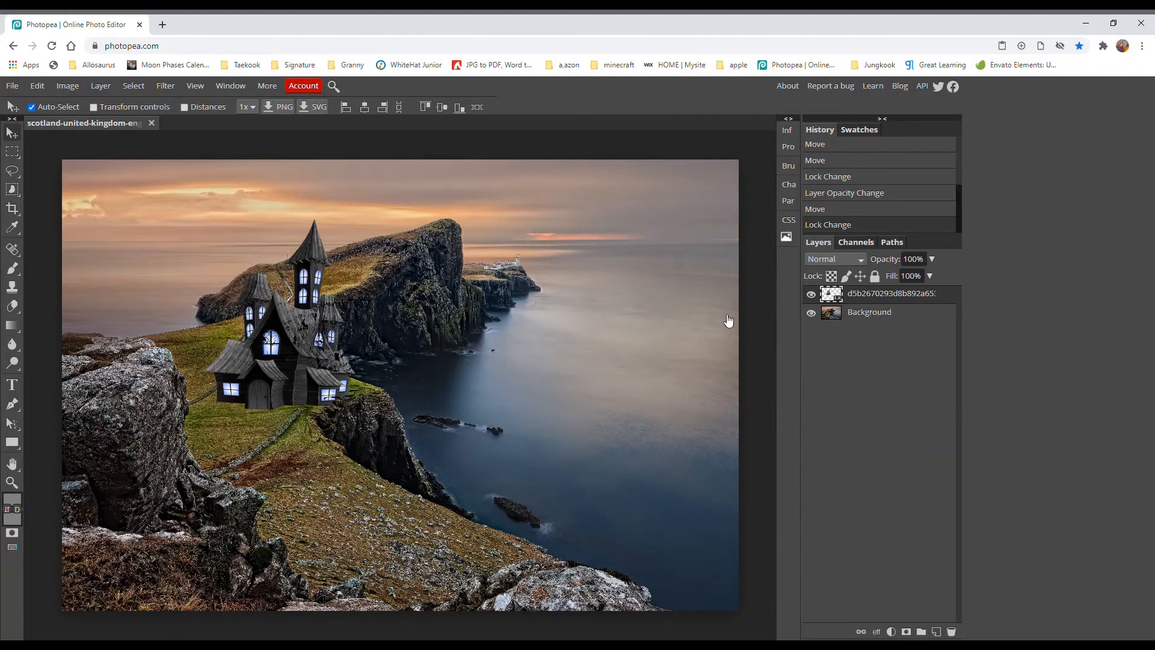
left_click_drag(622, 501, 578, 432)
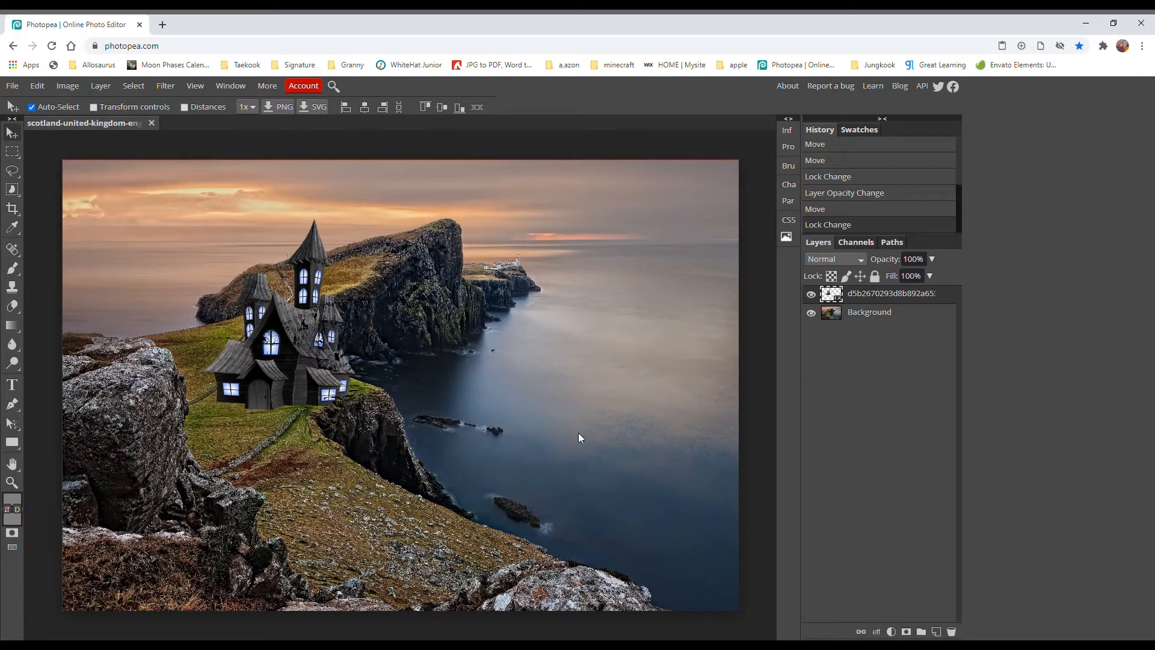
left_click(875, 278)
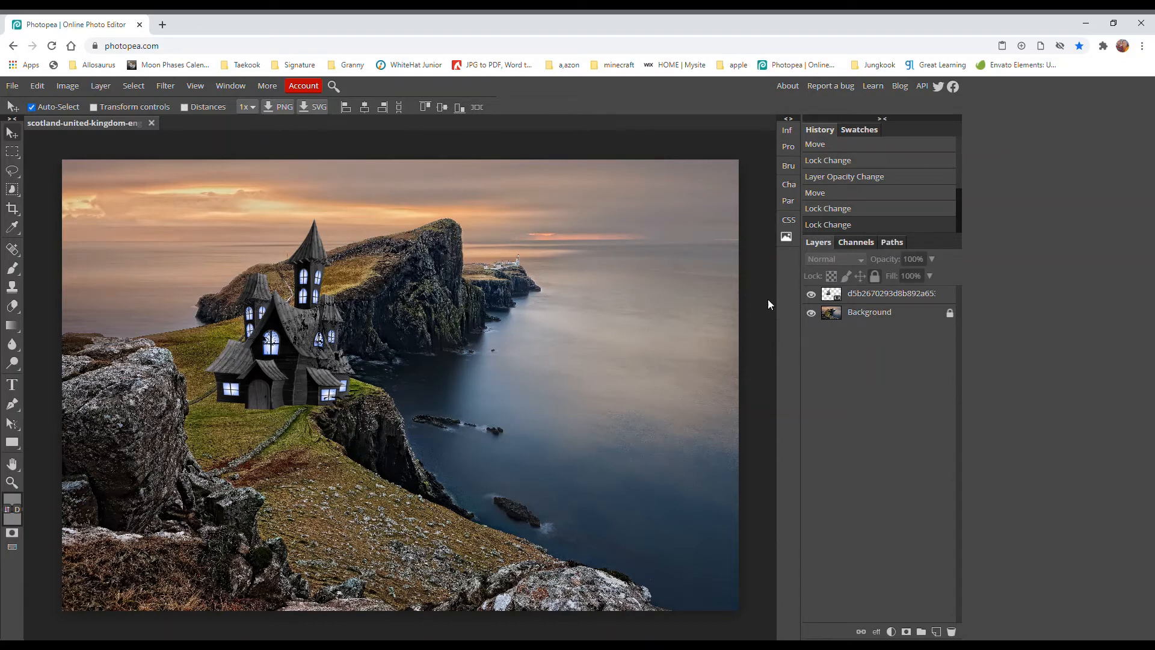
- Toggle the position lock on the background layer and test it by trying to move the photo
left_click(907, 298)
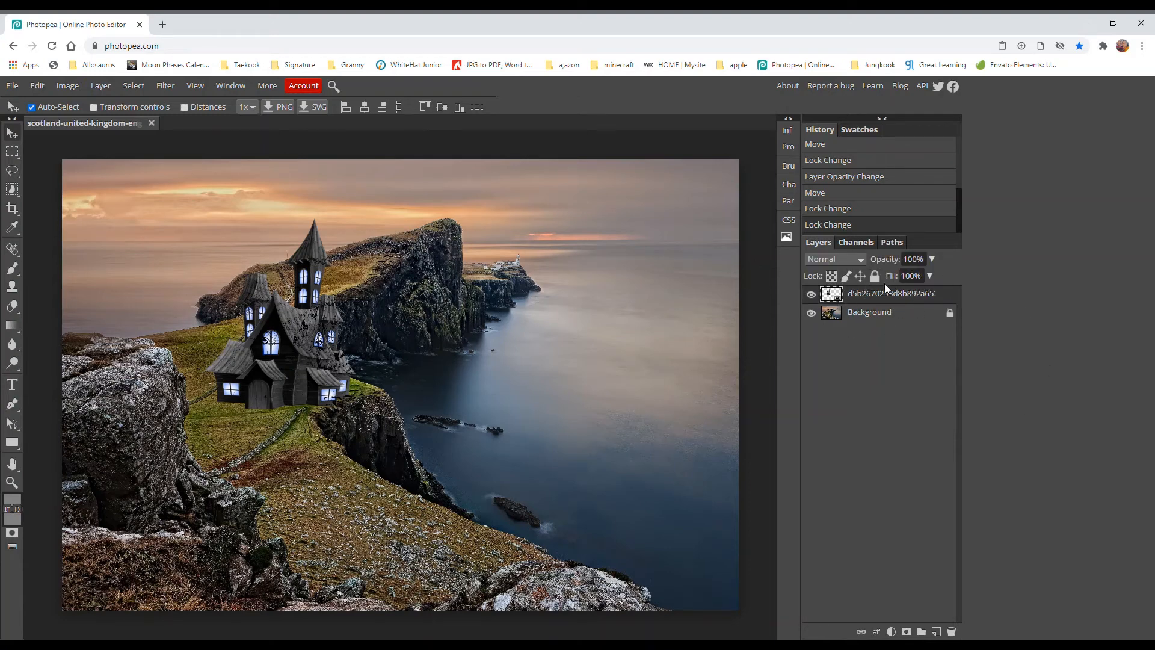
left_click(912, 319)
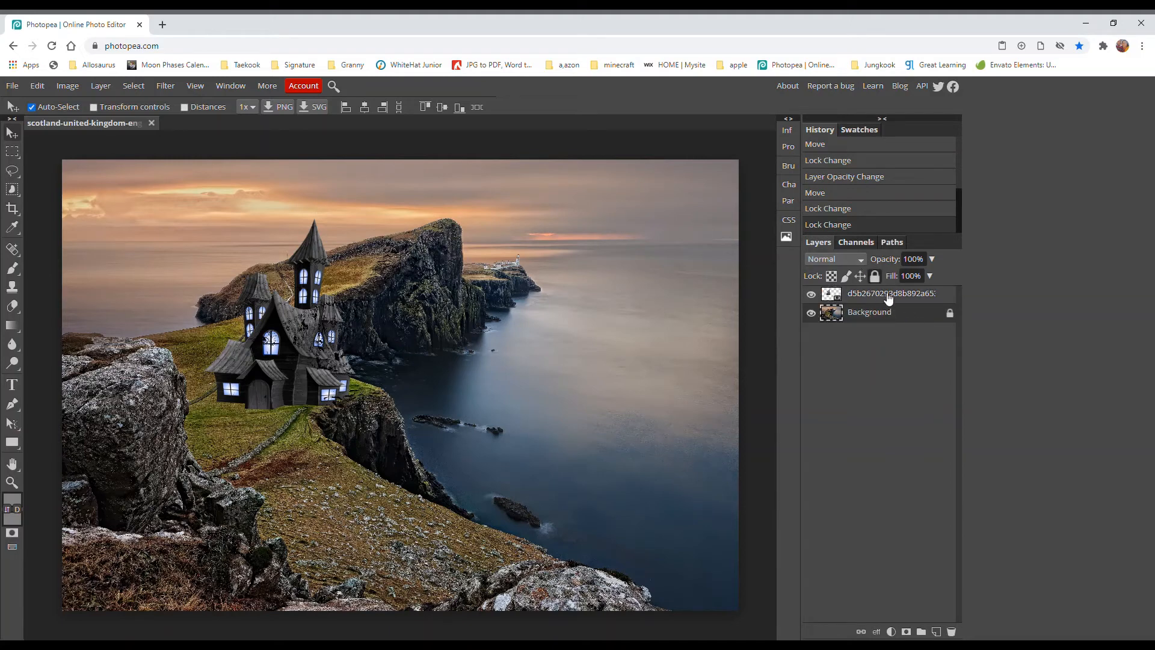
left_click(861, 277)
left_click_drag(592, 438, 499, 415)
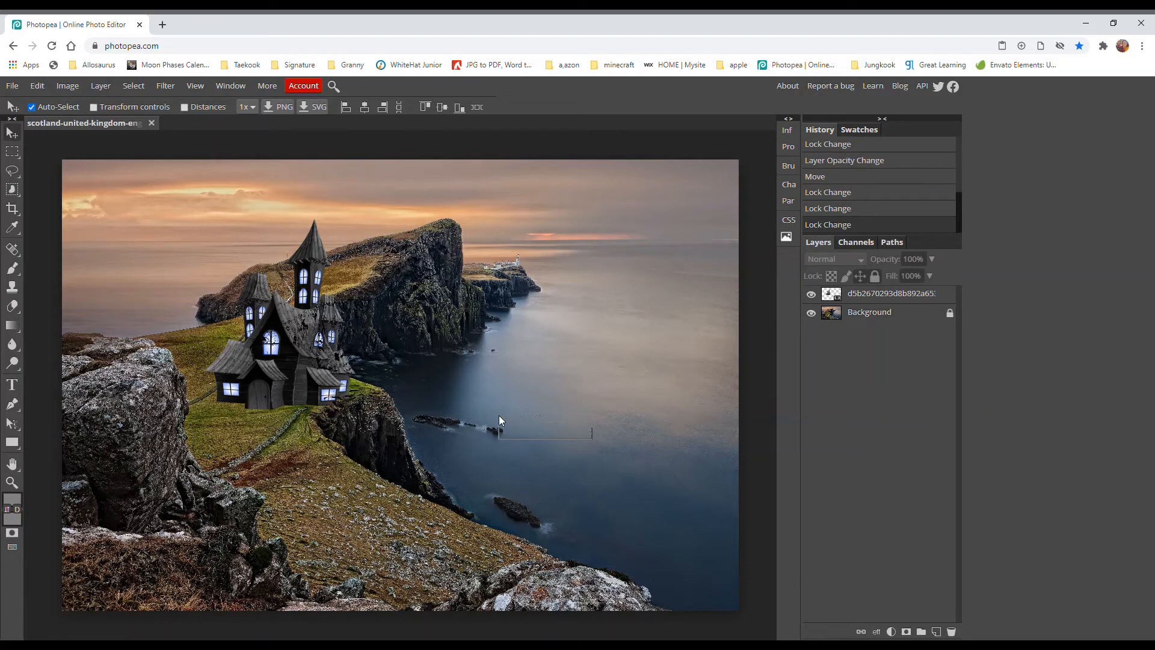
- Warp the haunted house layer by pulling its lower-right corner slightly outward
left_click(867, 298)
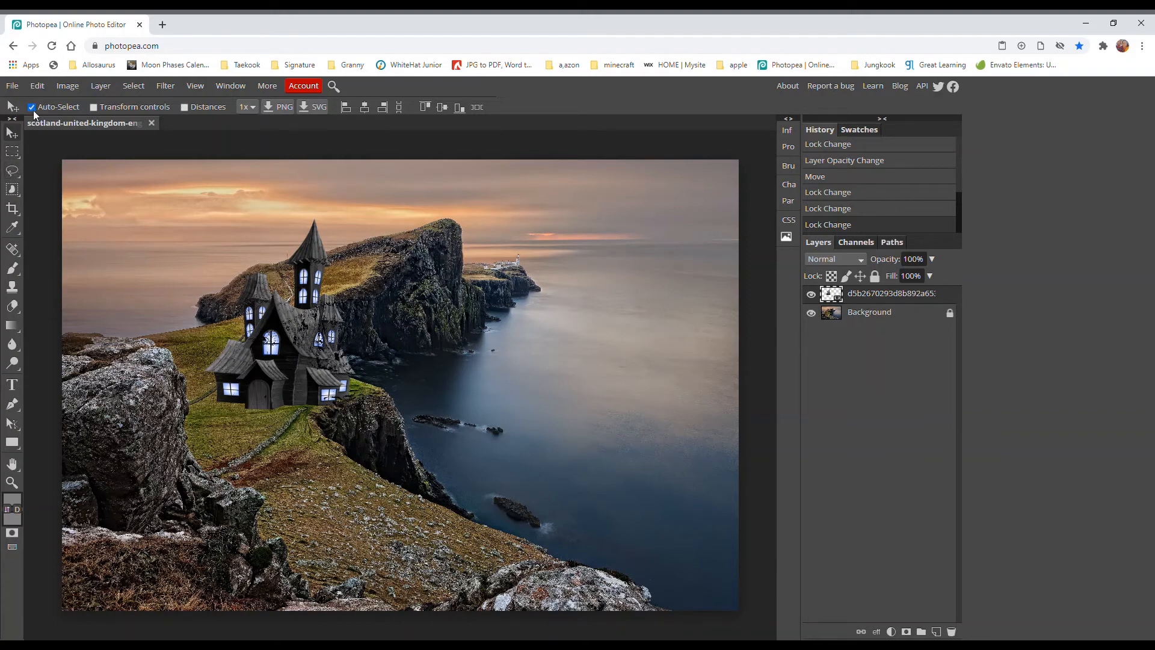
left_click(37, 86)
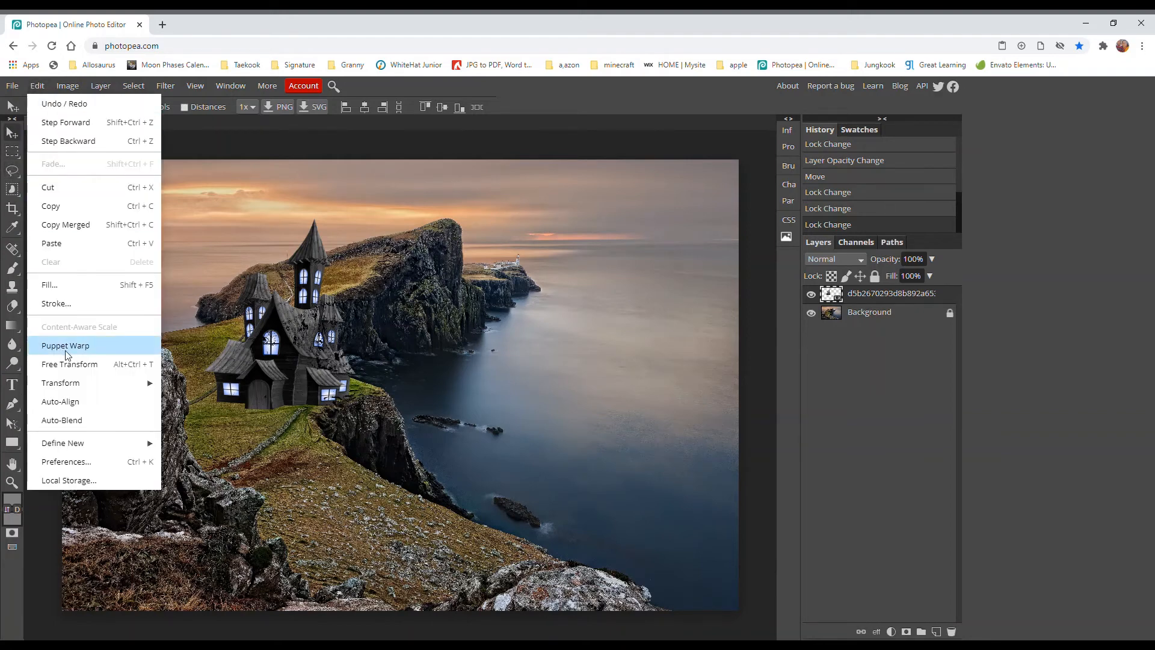
mouse_move(109, 382)
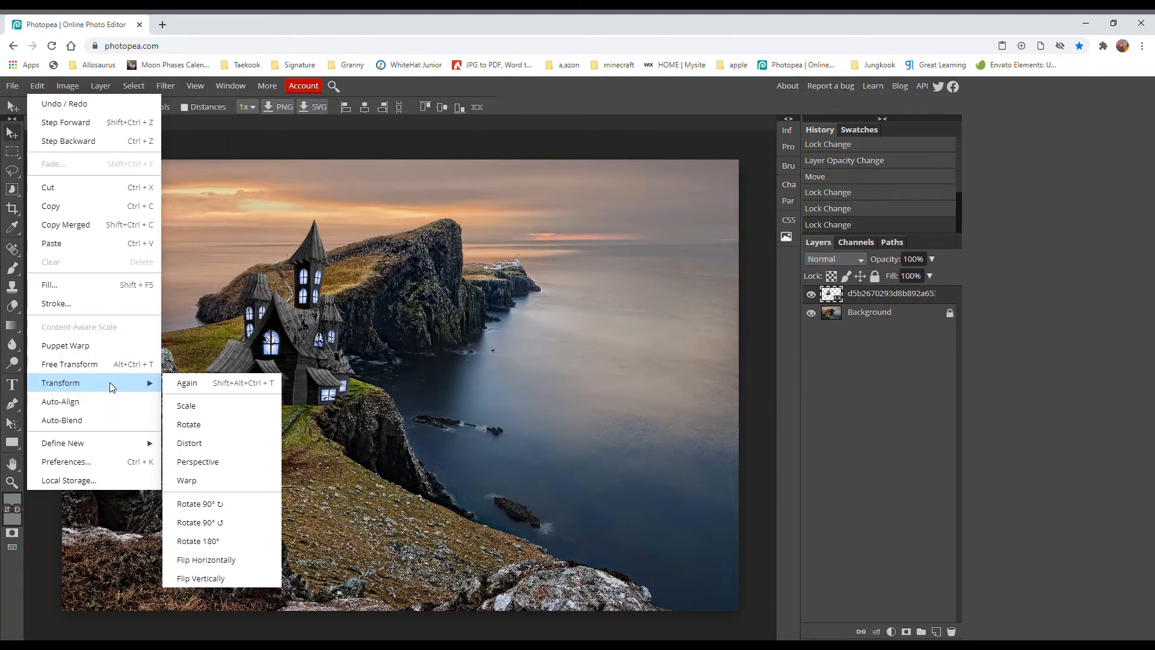
left_click(203, 480)
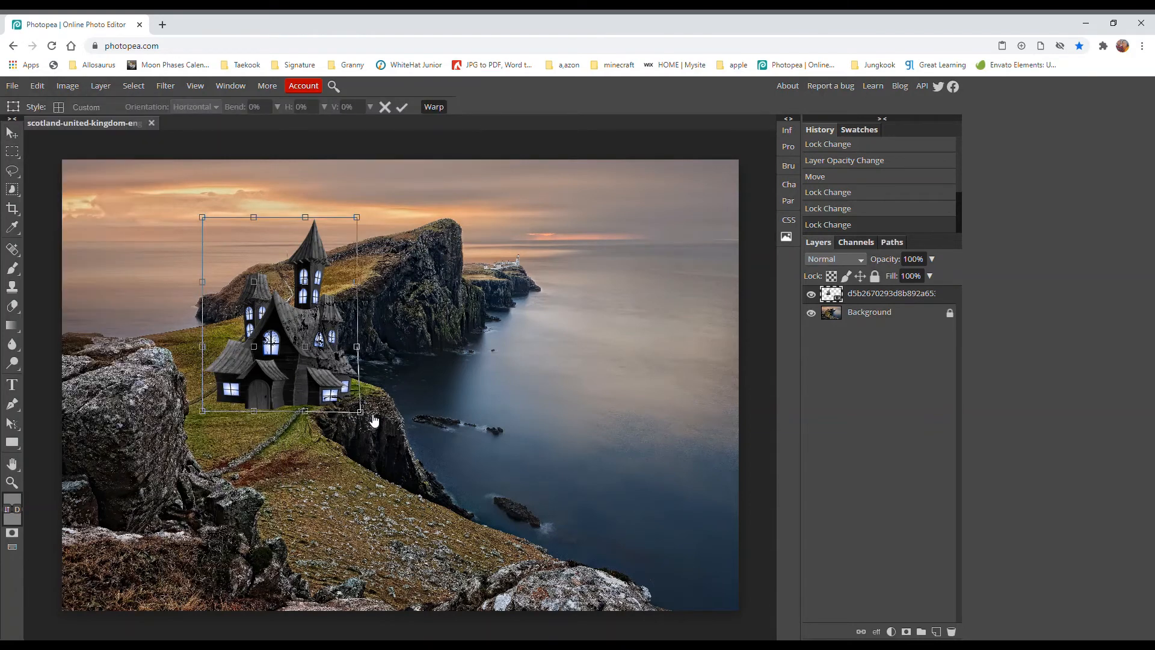
left_click_drag(373, 418, 381, 420)
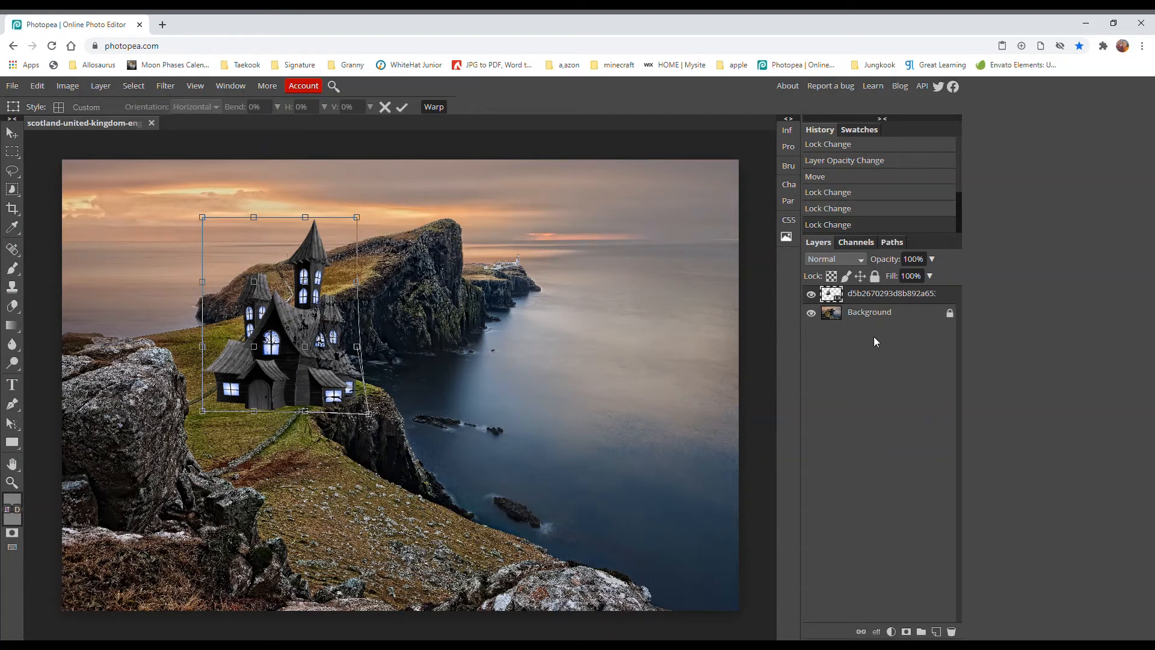
left_click(841, 299)
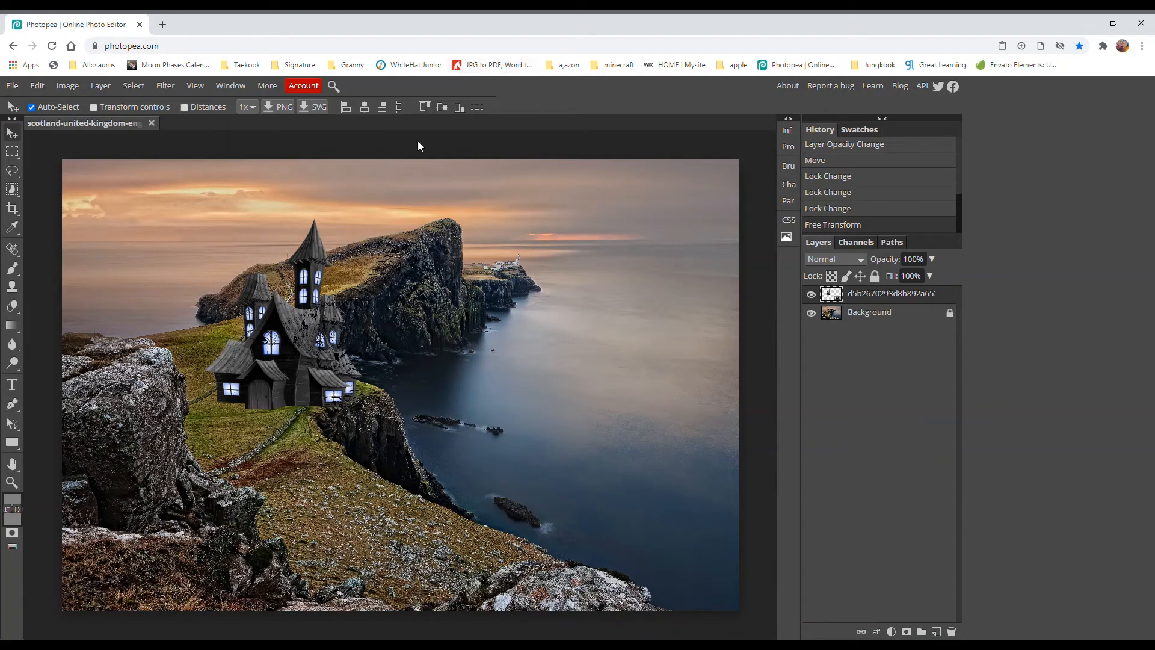
- Place the scarecrow image into the composite as a new layer and move it over the haunted house
left_click(12, 85)
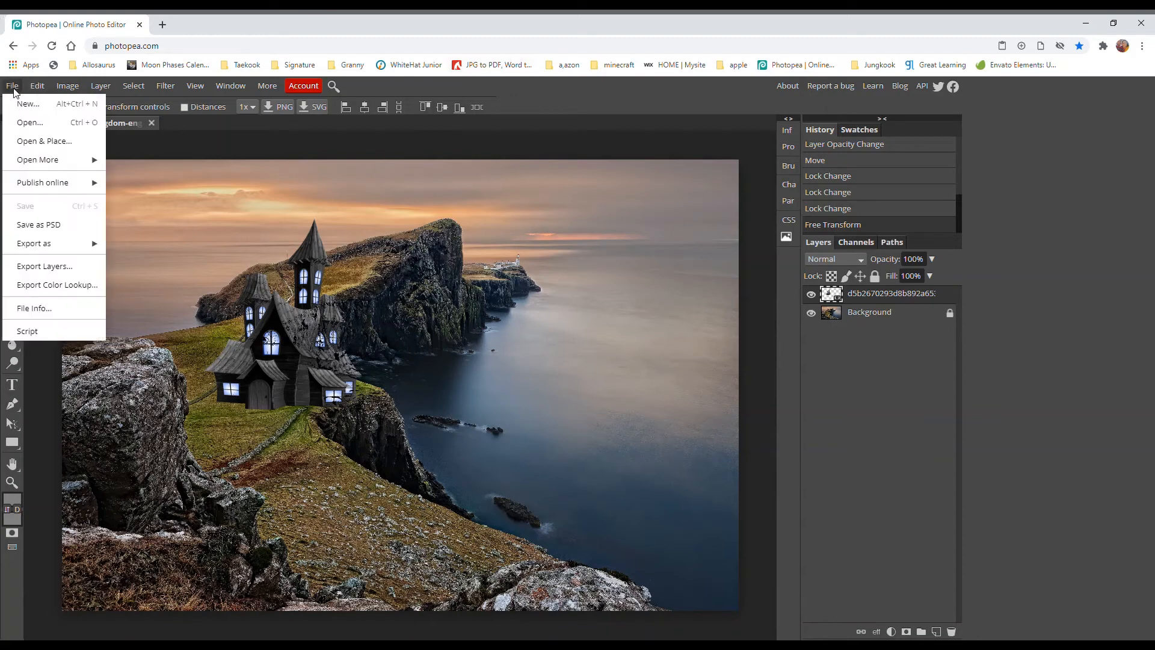
left_click(56, 142)
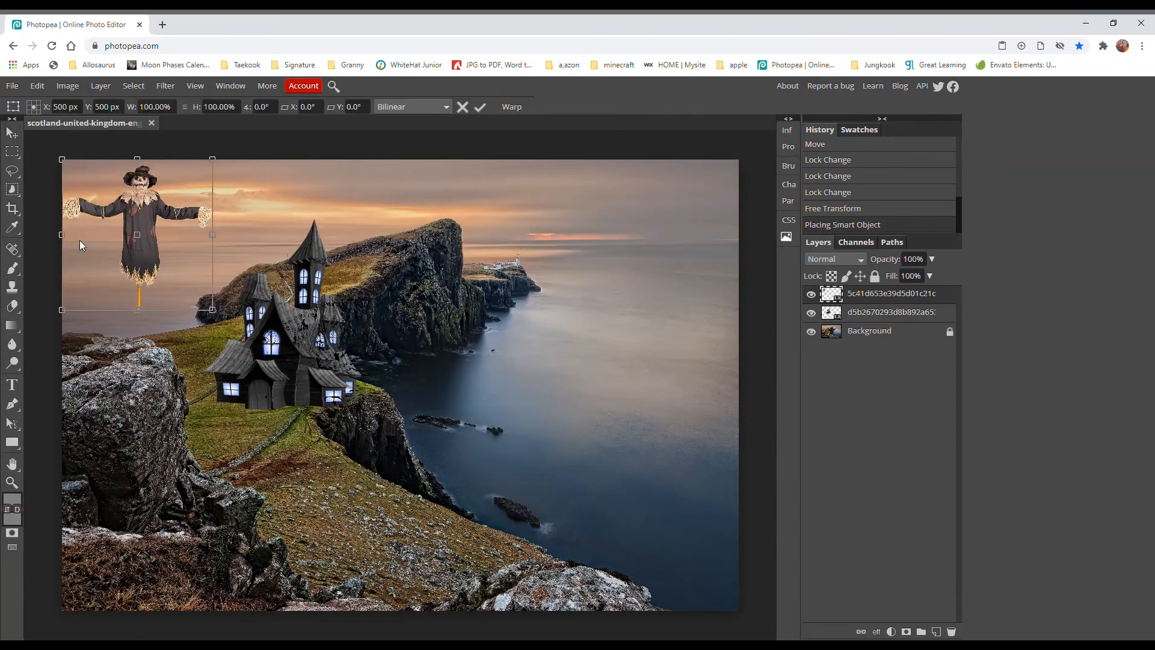
left_click_drag(137, 216, 254, 356)
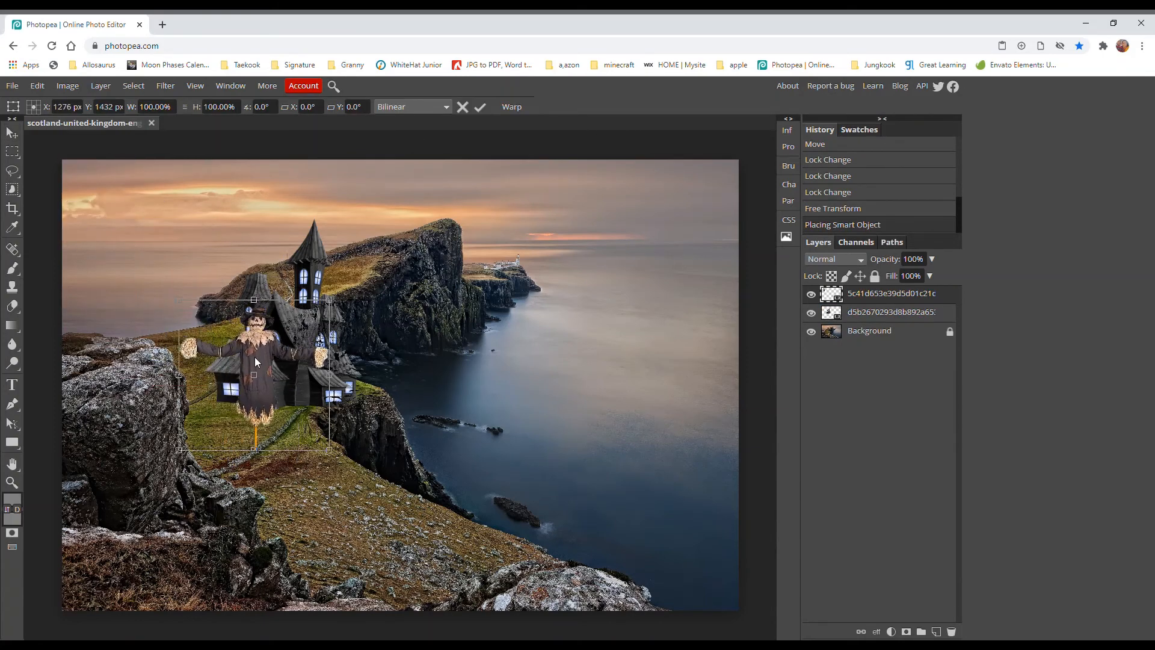
- Scale the scarecrow to about 40% width and 34% height and stand it on the grass just left of the house's door
left_click_drag(178, 299, 240, 359)
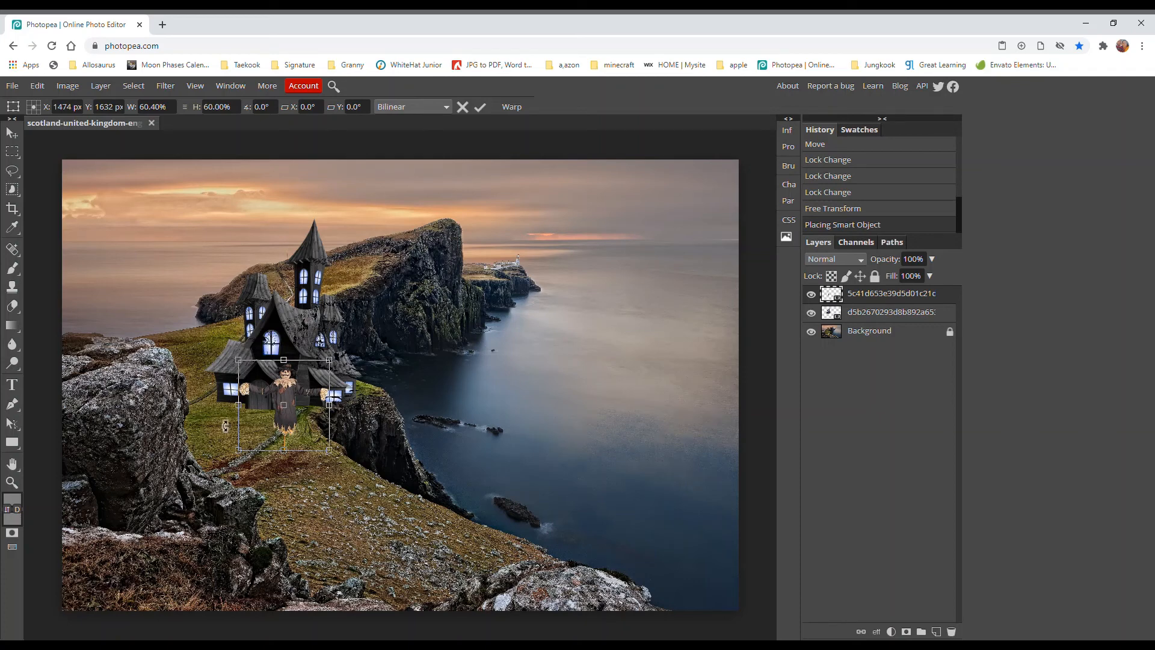
left_click_drag(309, 421, 256, 415)
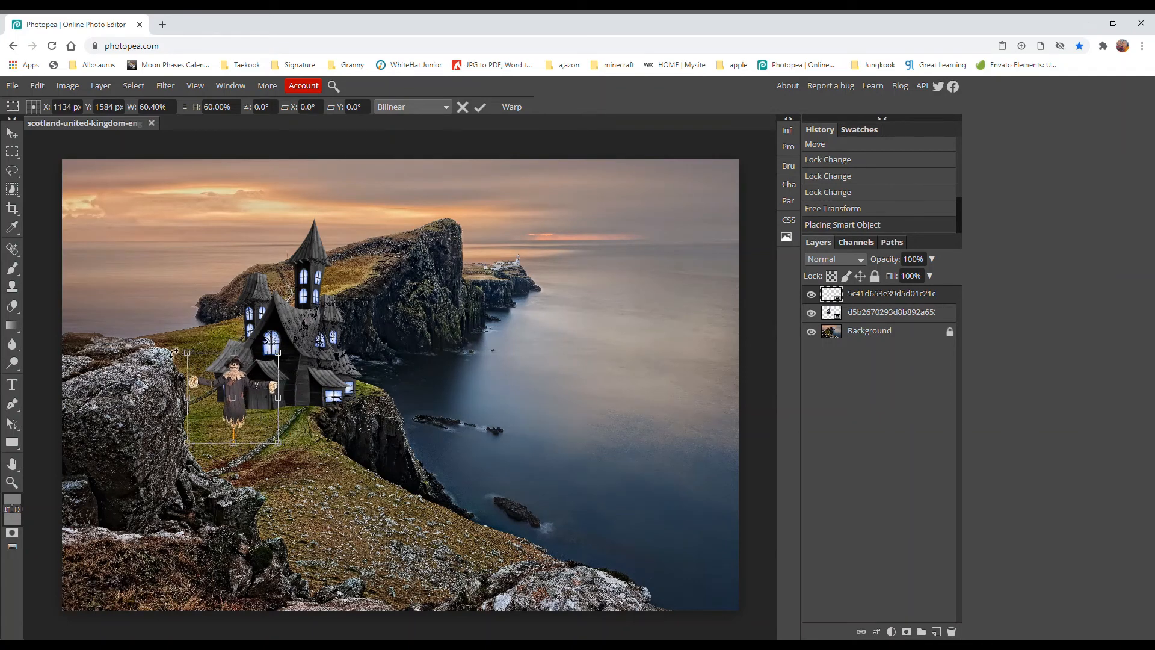
mouse_move(194, 378)
left_mouse_down()
mouse_move(155, 380)
mouse_move(161, 364)
mouse_move(175, 388)
mouse_move(175, 367)
mouse_move(185, 408)
mouse_move(180, 396)
left_mouse_up()
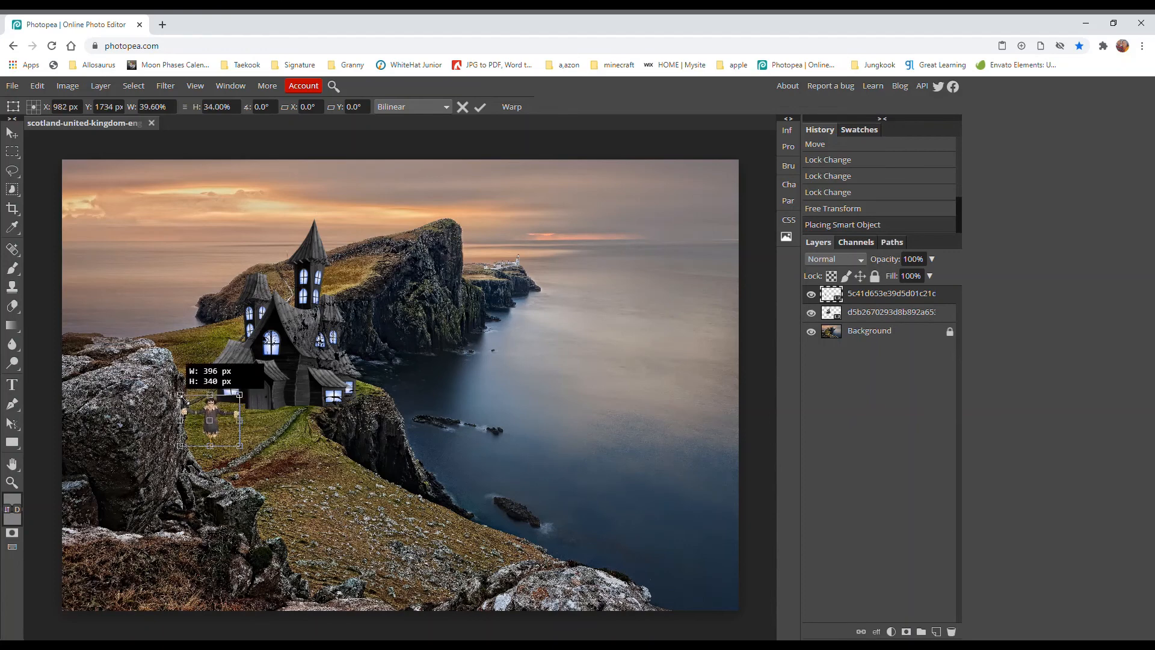
mouse_move(222, 436)
left_mouse_down()
mouse_move(237, 410)
mouse_move(228, 420)
left_mouse_up()
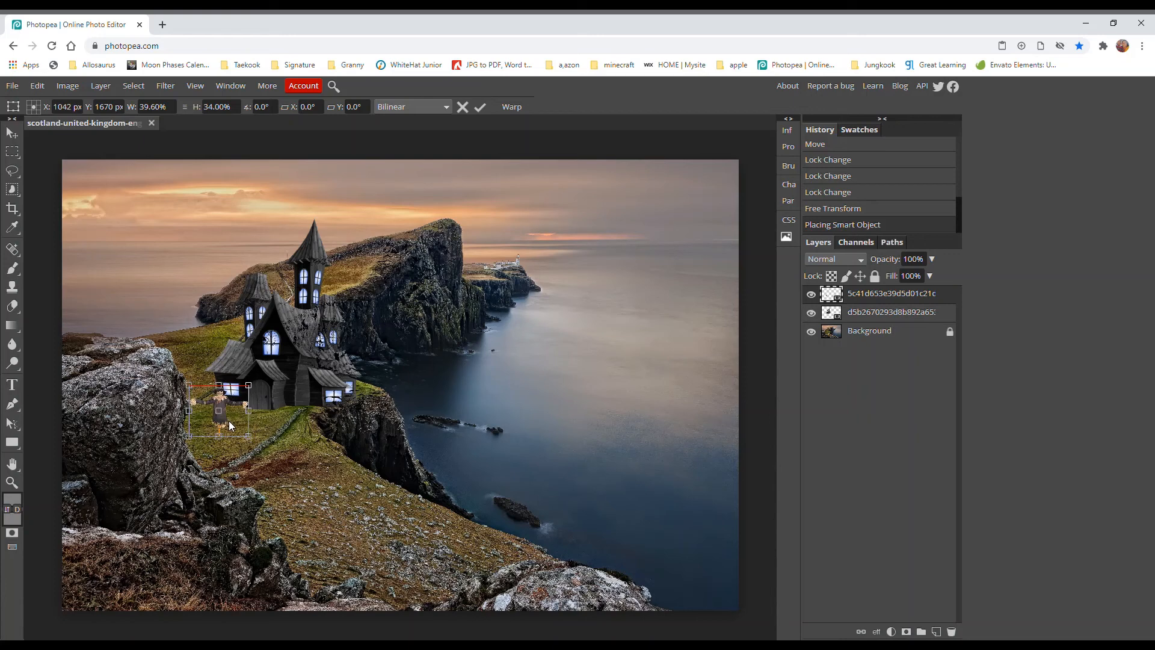
left_click(866, 334)
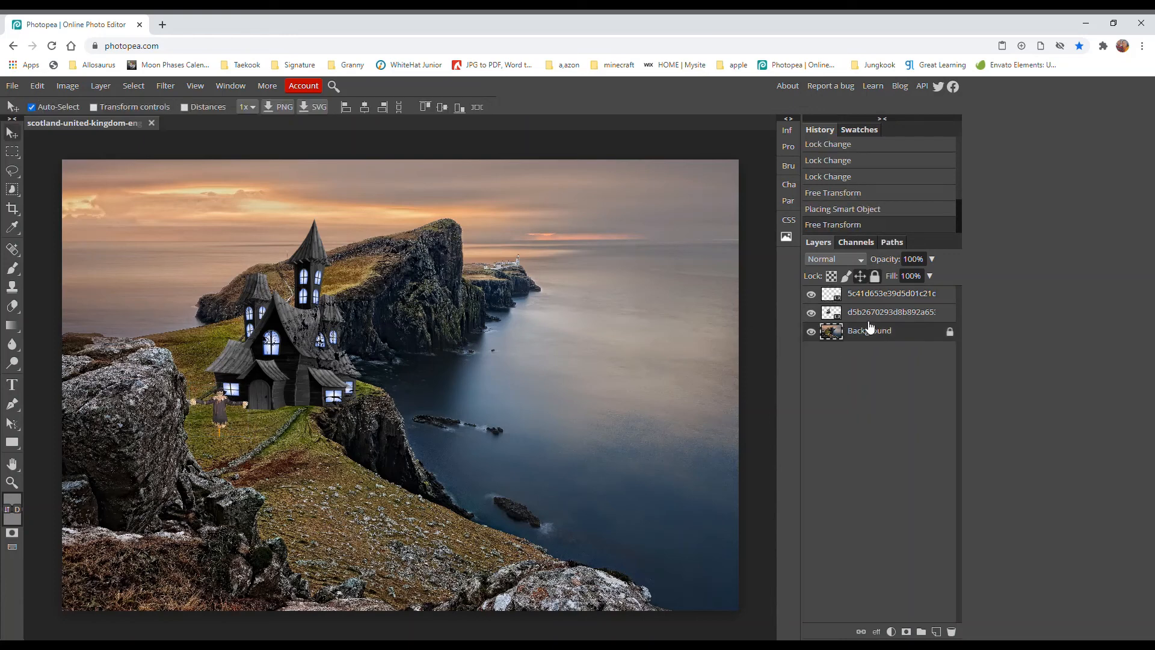
- Raise the black end of the Background range slightly in the scarecrow layer's Blend If settings to blend it into the grass
double_click(944, 292)
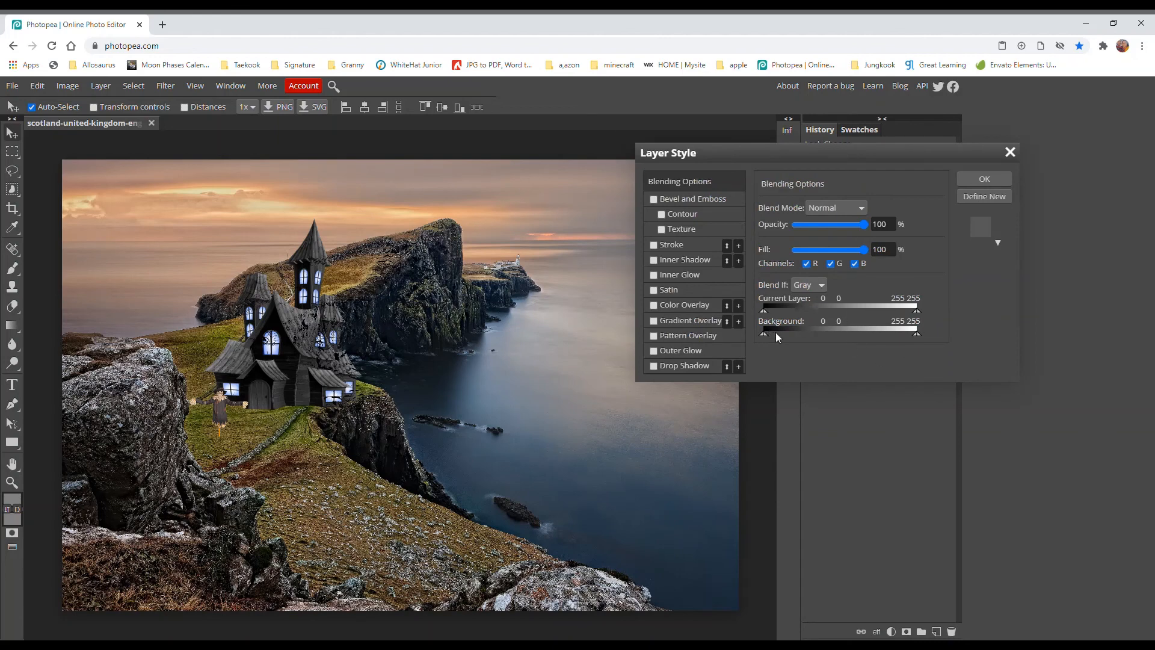
left_click_drag(764, 334, 770, 334)
left_click(990, 181)
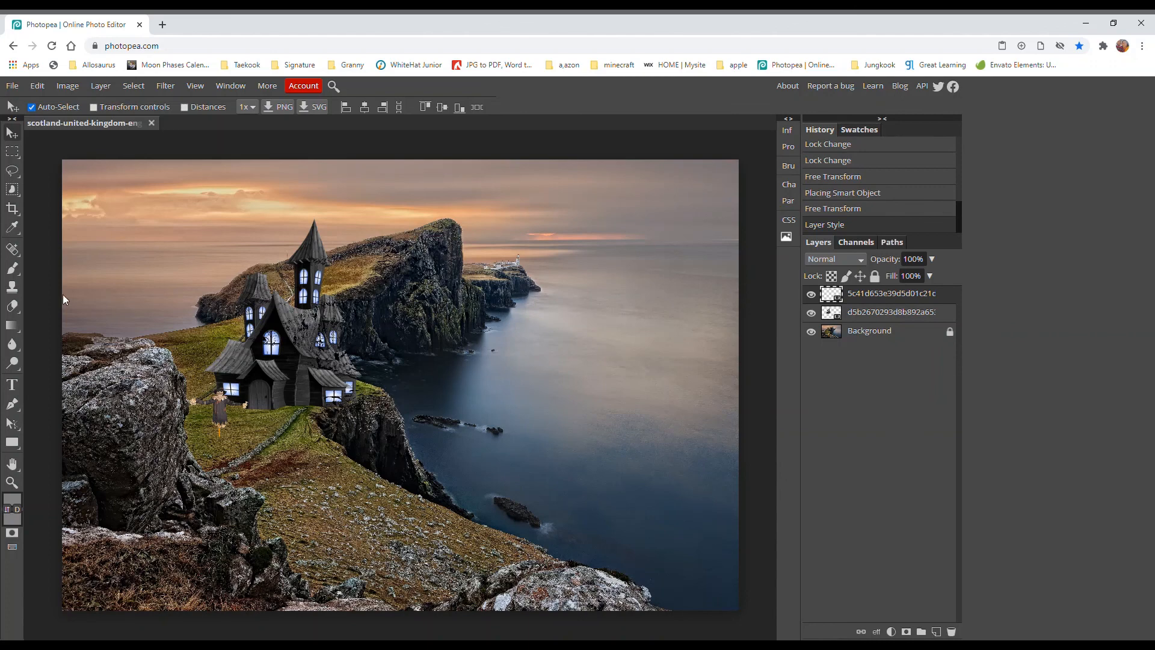